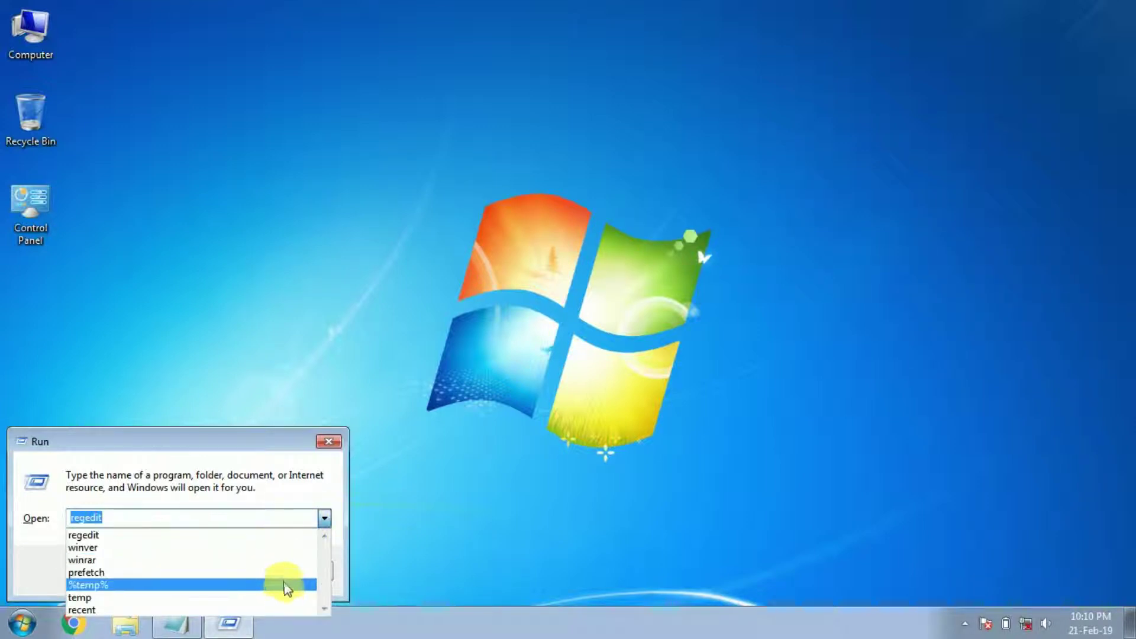
Step: Launch the Registry Editor with the regedit command and show the Notepad key-path list beside the slightly heightened editor window
click(379, 510)
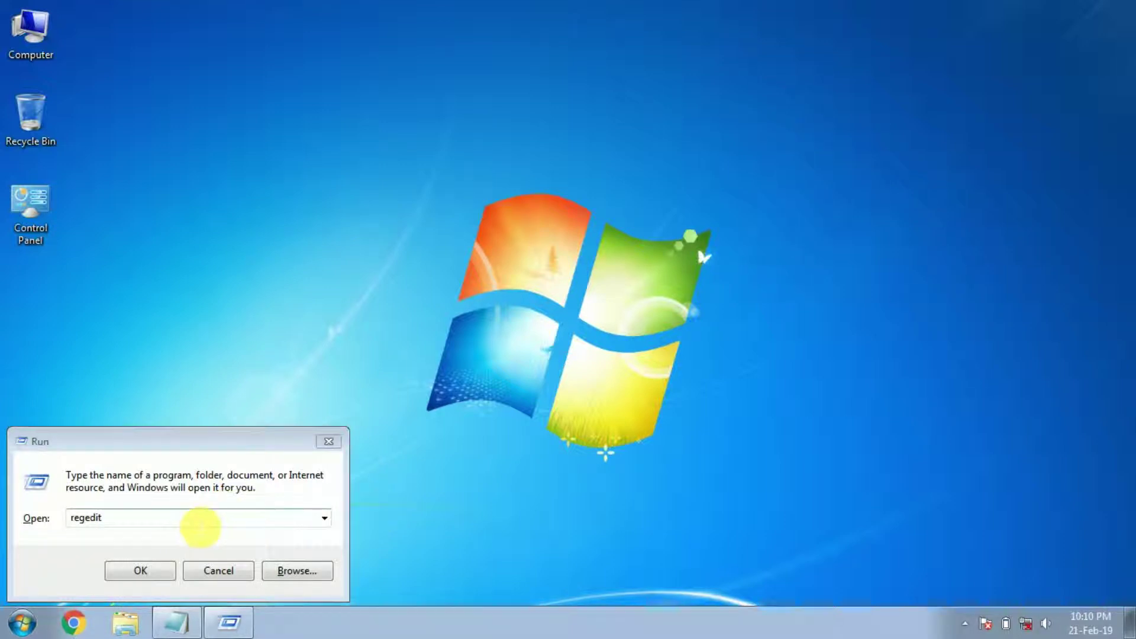
click(151, 570)
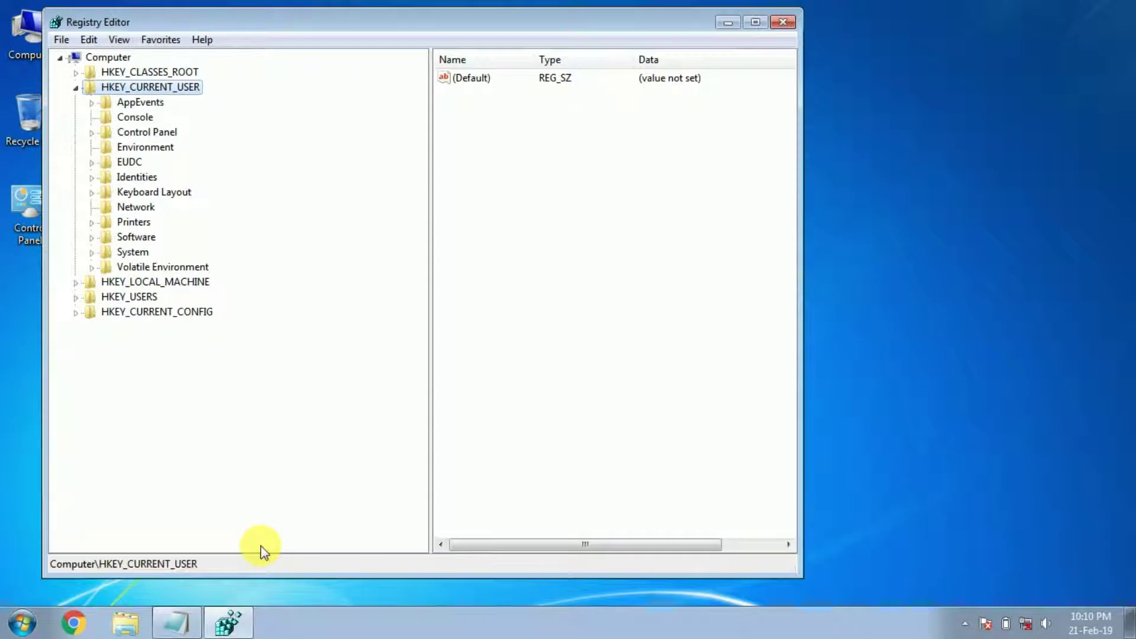
click(175, 623)
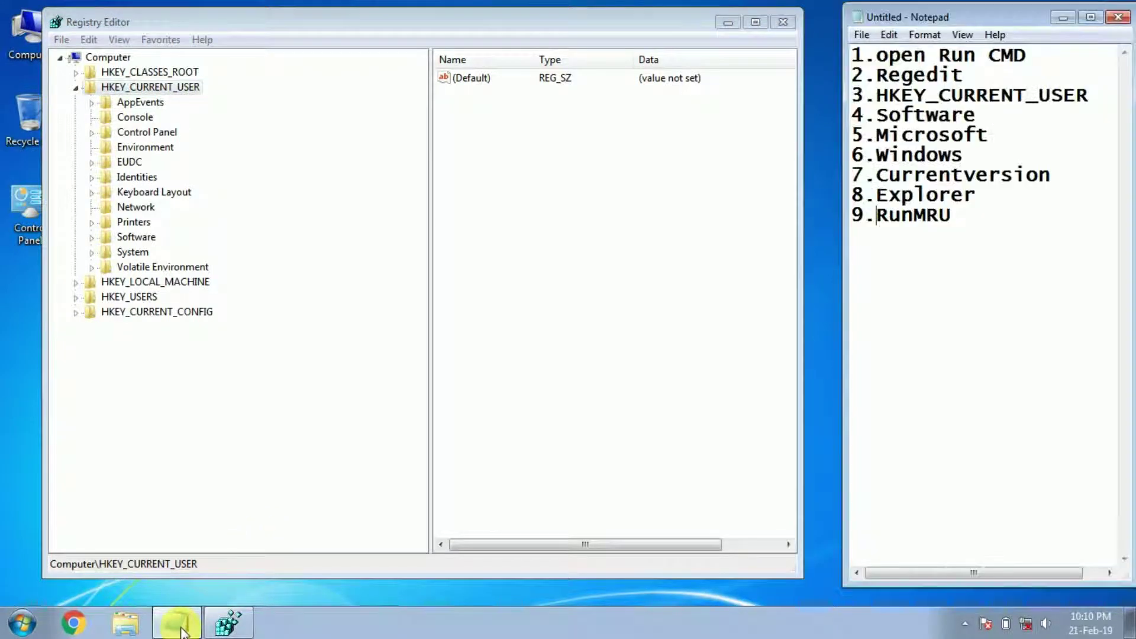
drag(297, 580, 294, 604)
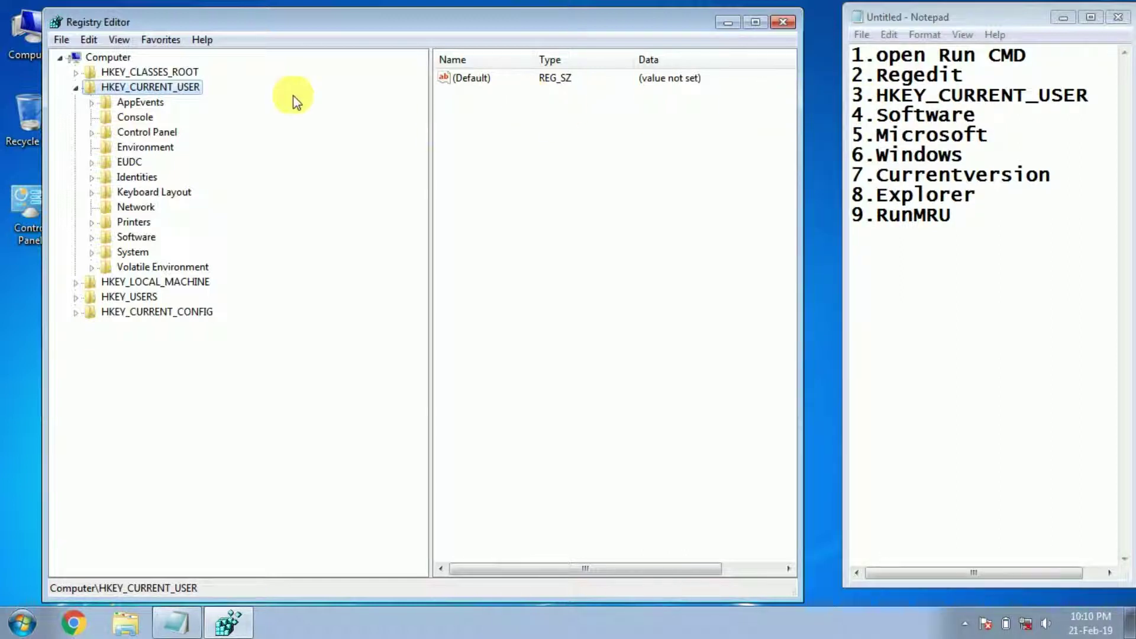
Step: Expand the Software key under HKEY_CURRENT_USER and its Microsoft subkey
click(132, 238)
double_click(132, 238)
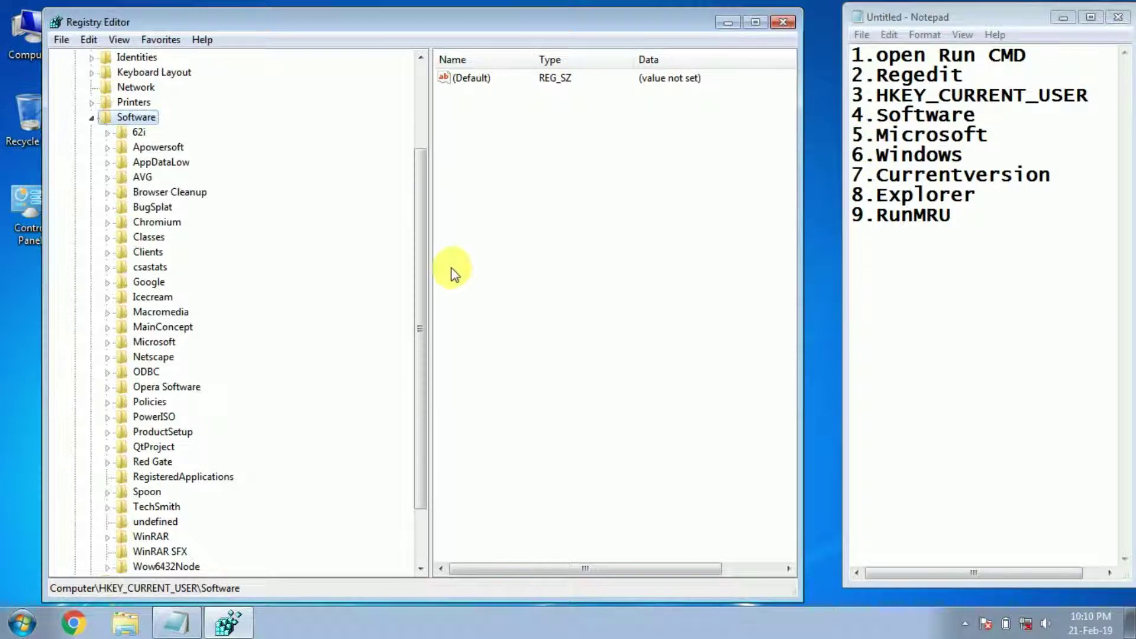
drag(421, 264, 422, 305)
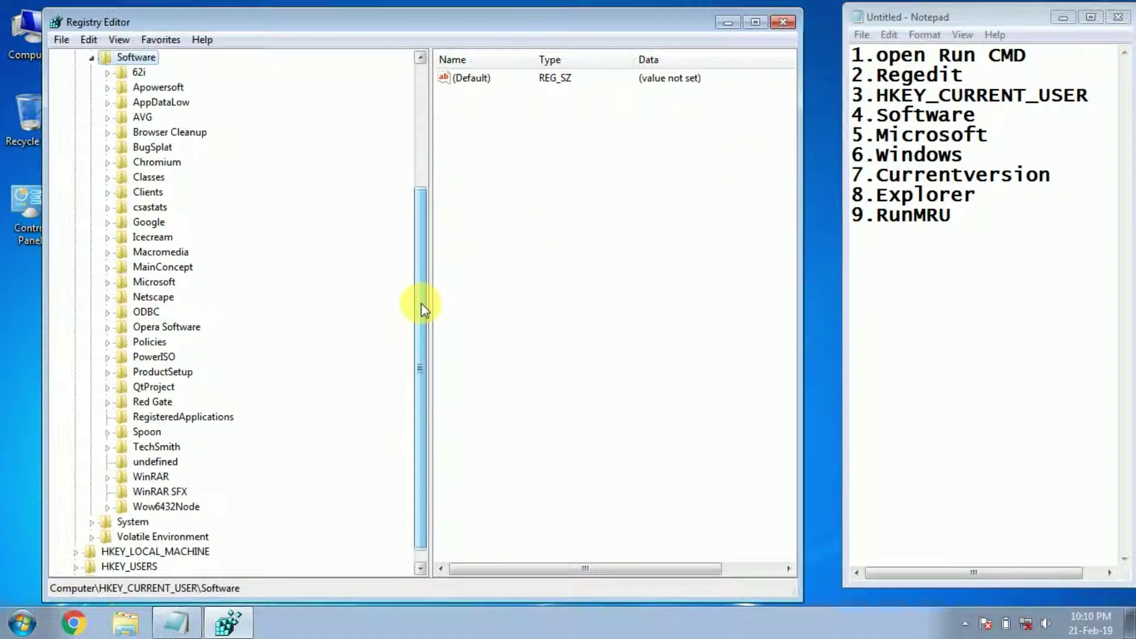
click(108, 283)
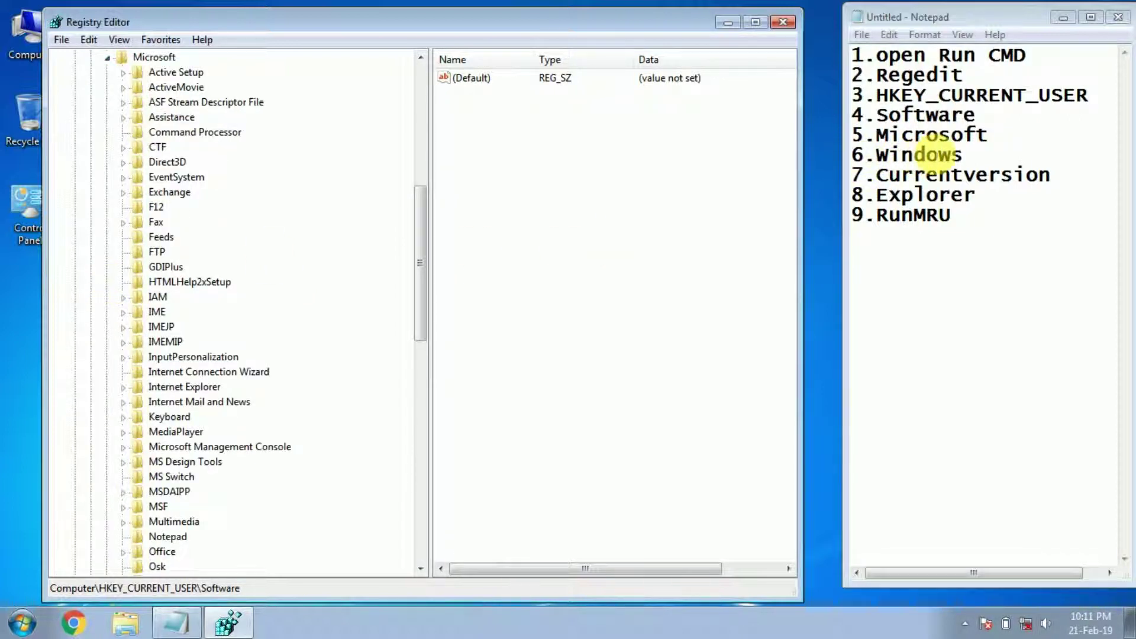
Step: Expand the Windows key under Microsoft and its CurrentVersion subkey
drag(416, 246, 422, 382)
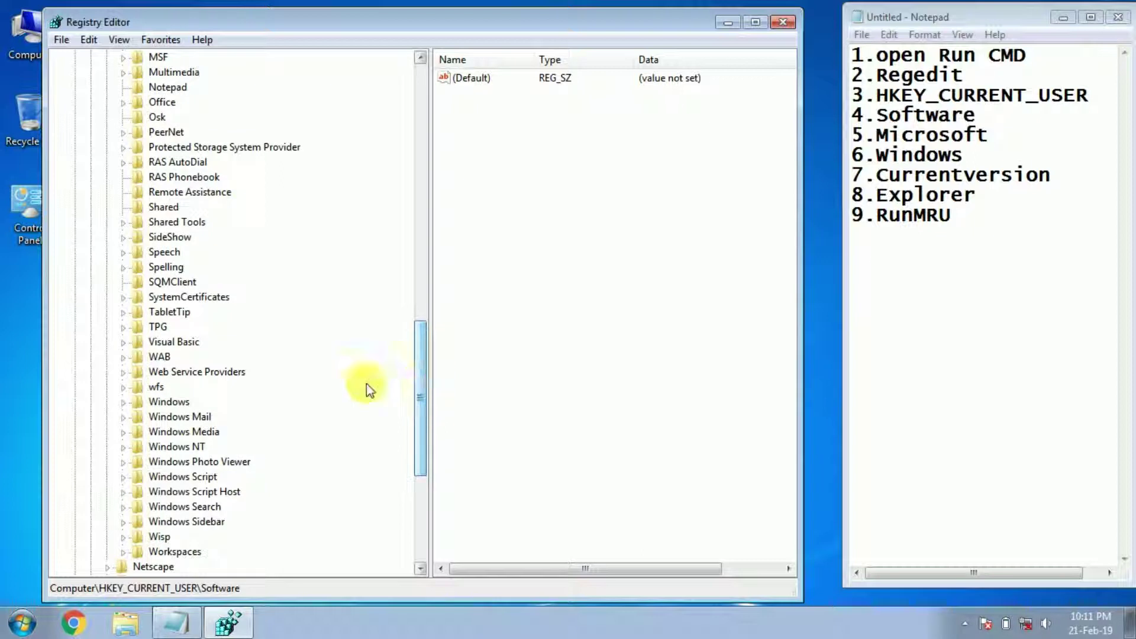
click(176, 404)
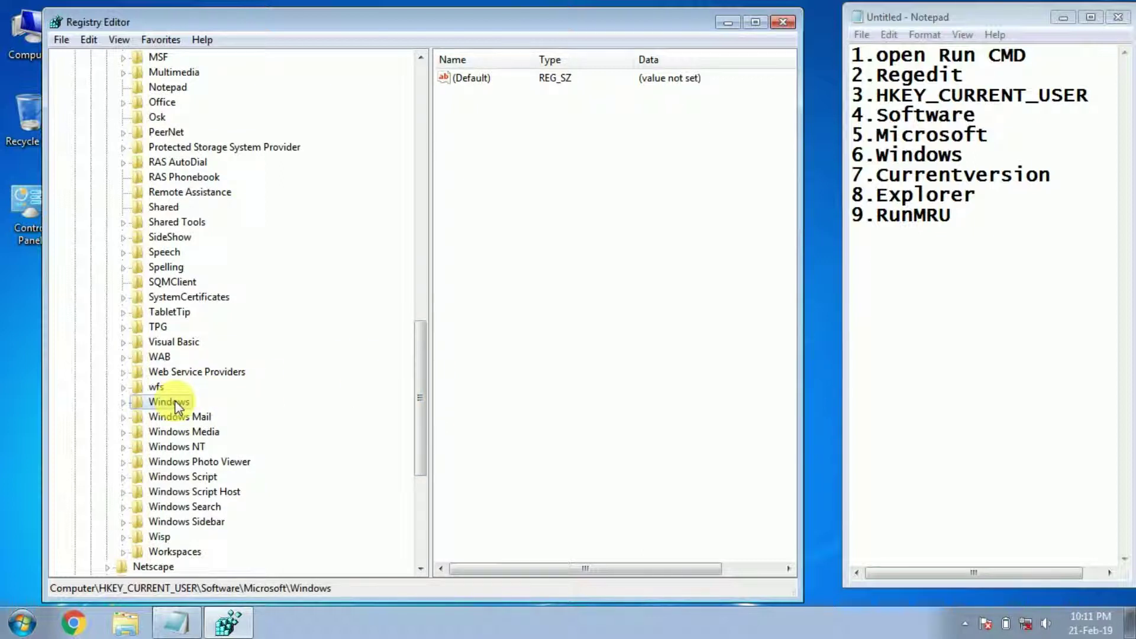
click(124, 403)
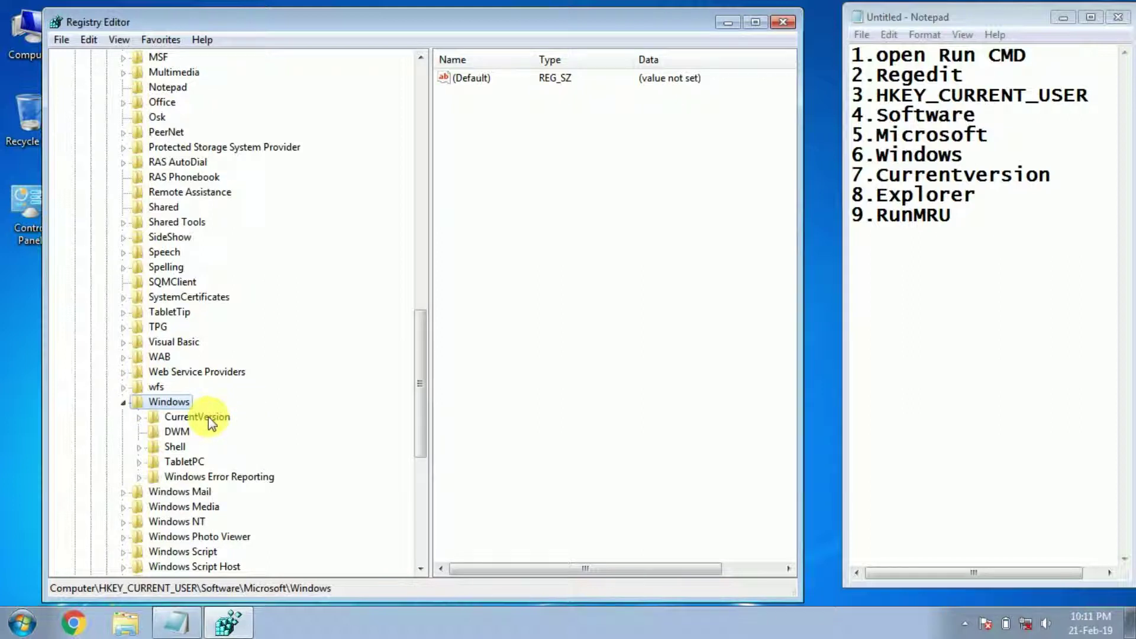
click(140, 418)
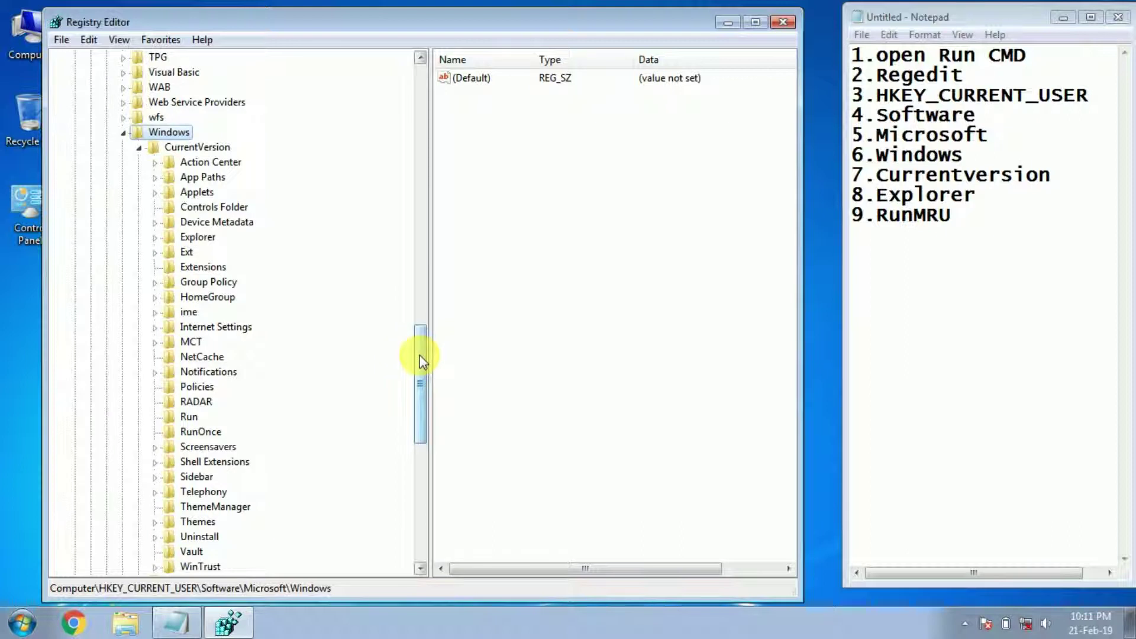
Step: Expand the Explorer key under CurrentVersion and open its RunMRU subkey to list the stored values
drag(421, 355, 420, 376)
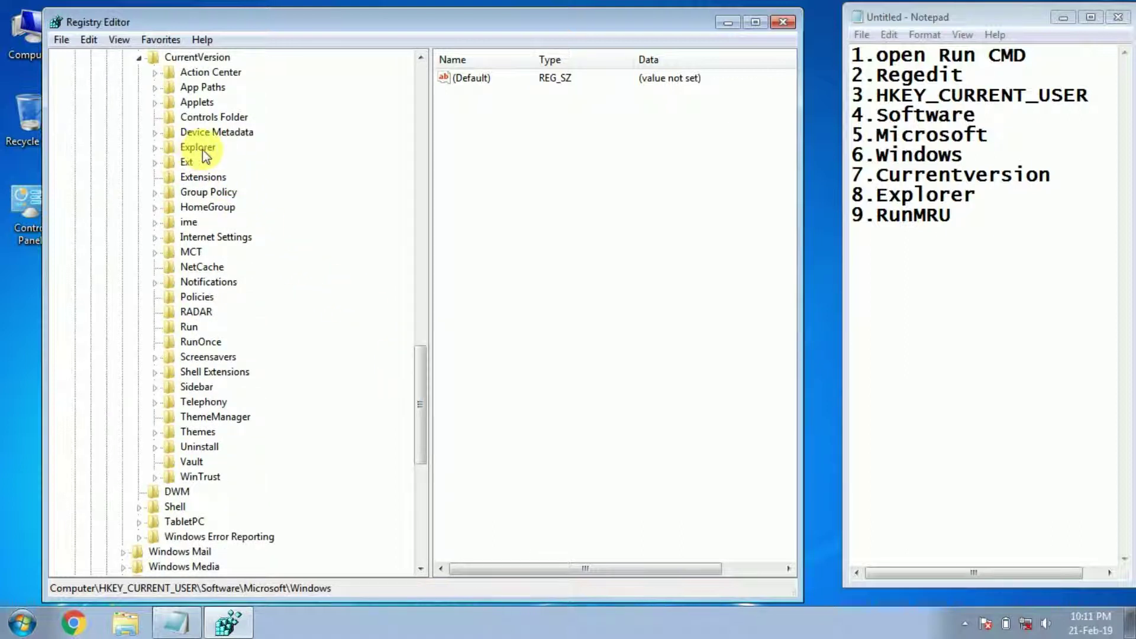
click(155, 147)
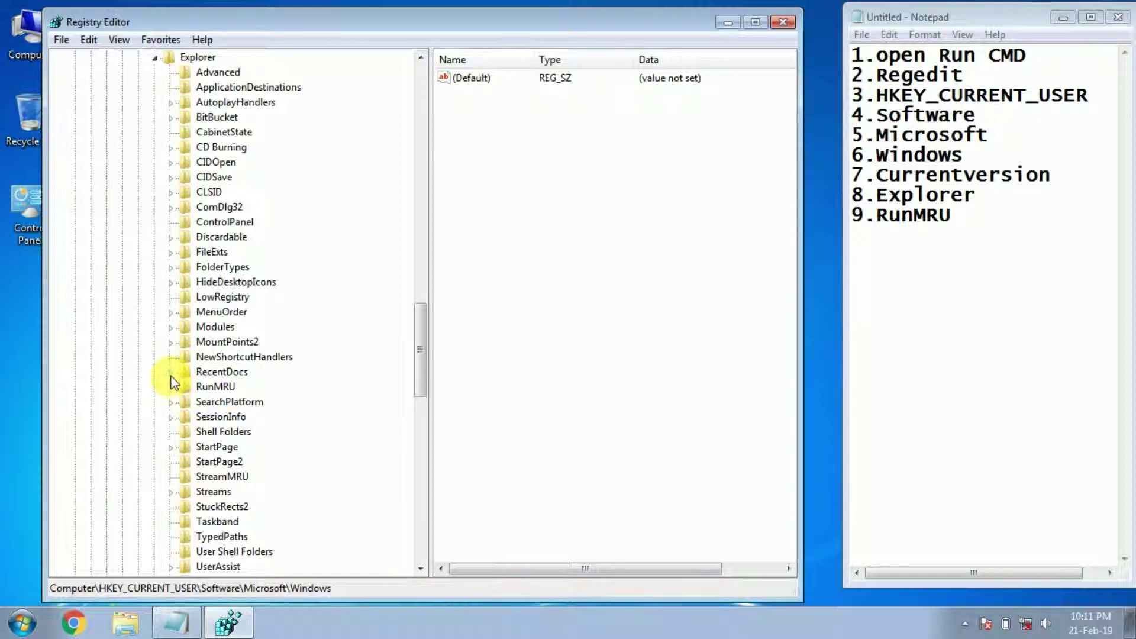
click(187, 388)
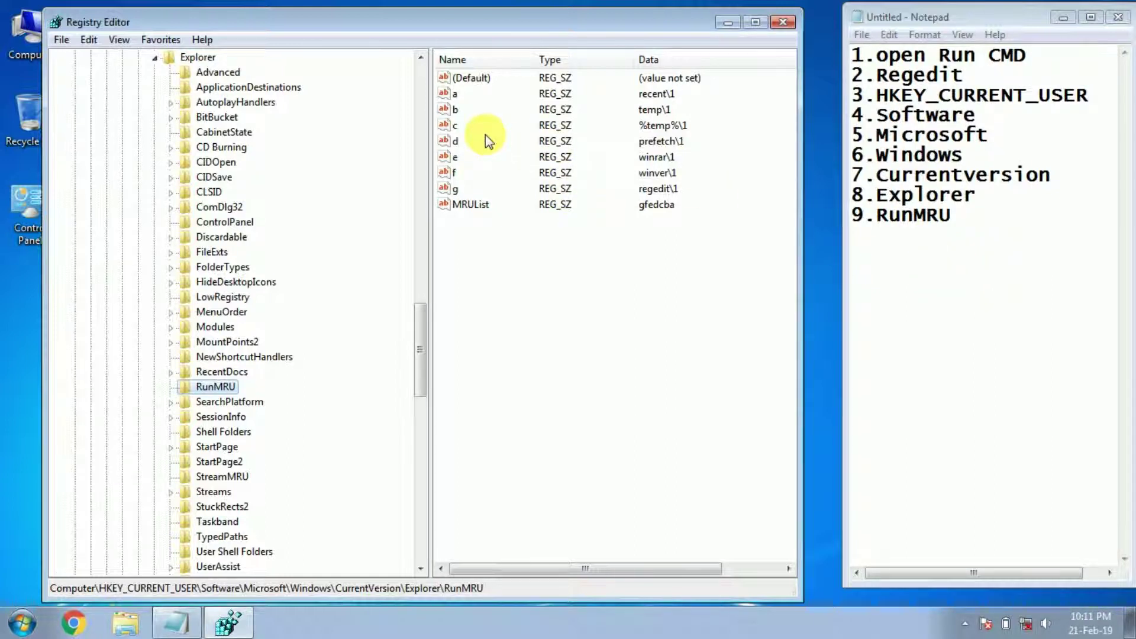
Step: Review the command history in the Run dialog for comparison with the RunMRU values, and close the dialog
key(super+r)
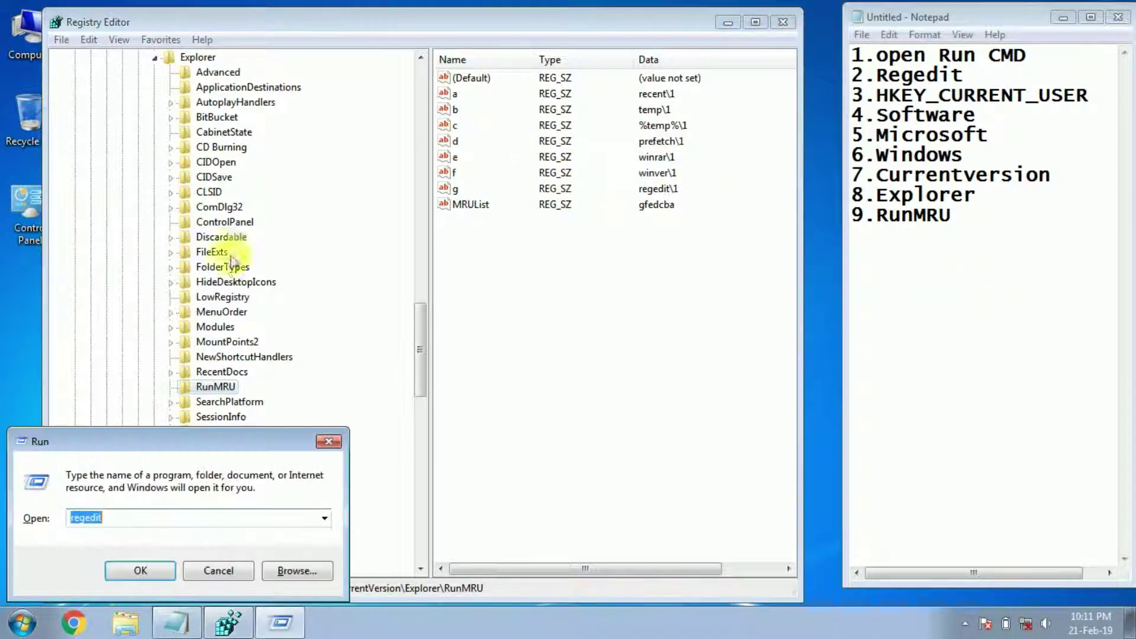
click(324, 518)
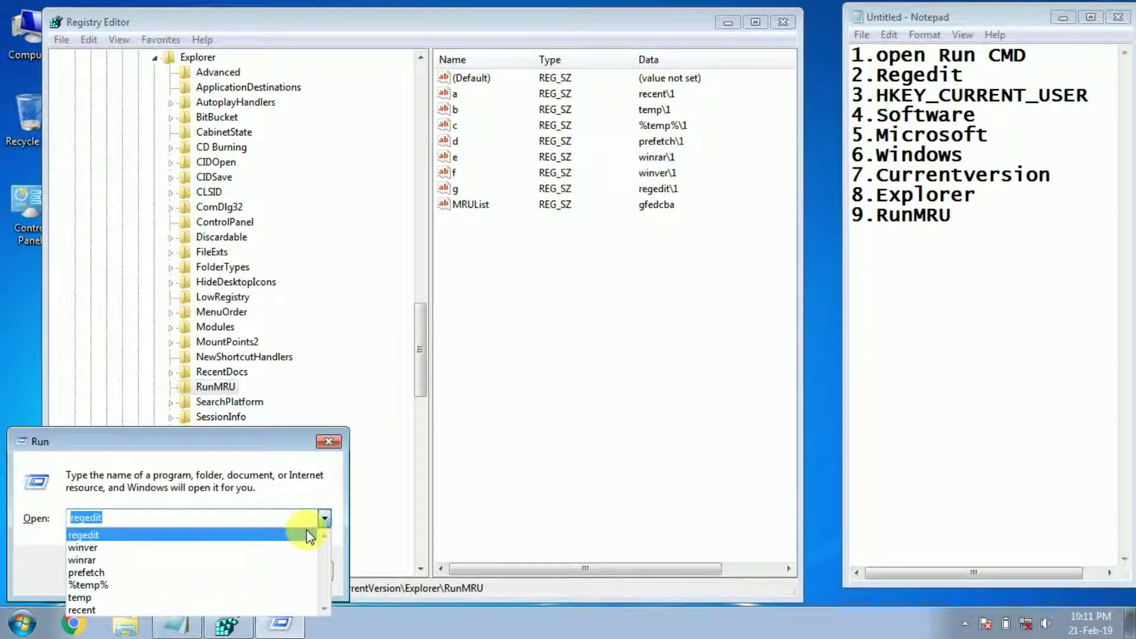
click(332, 441)
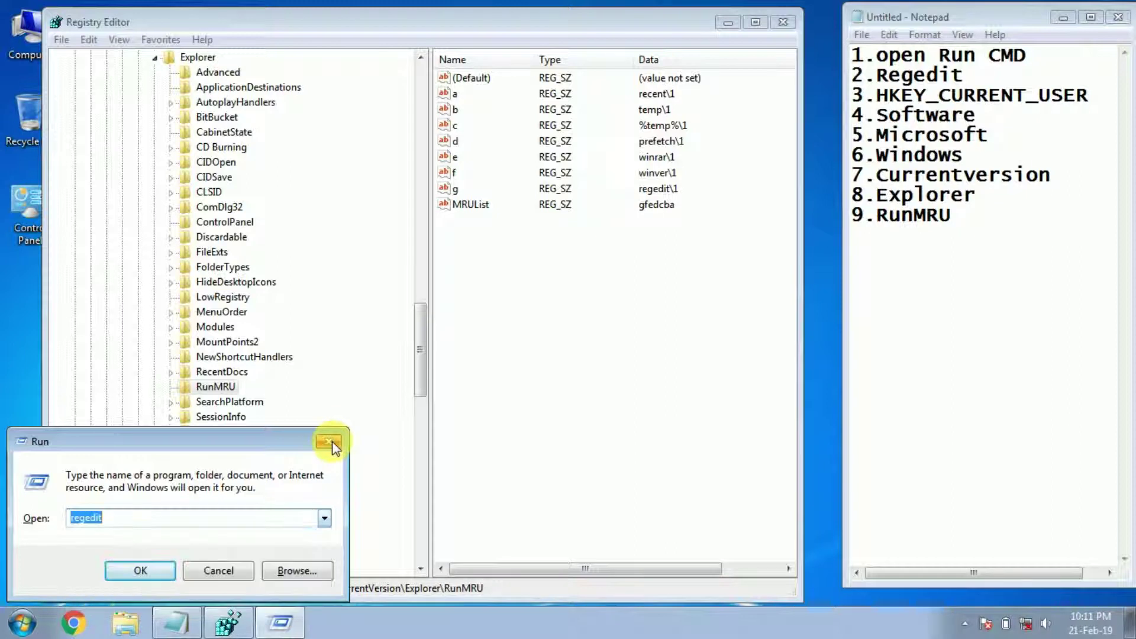
click(332, 442)
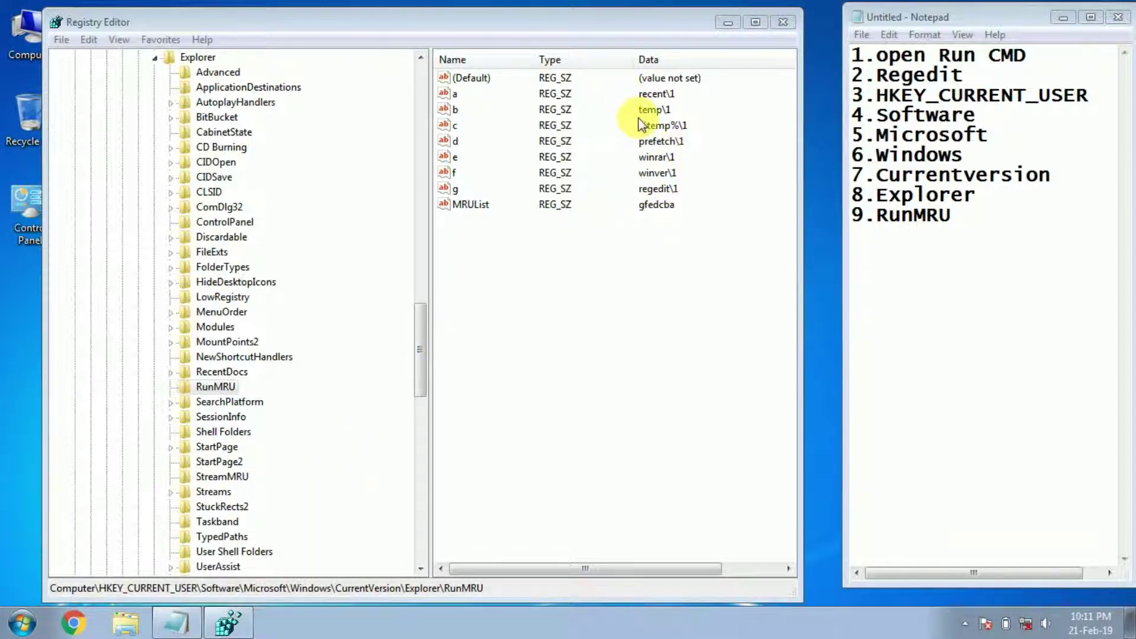
Step: Delete the RunMRU value b, which stores the temp command, and confirm the deletion
click(455, 112)
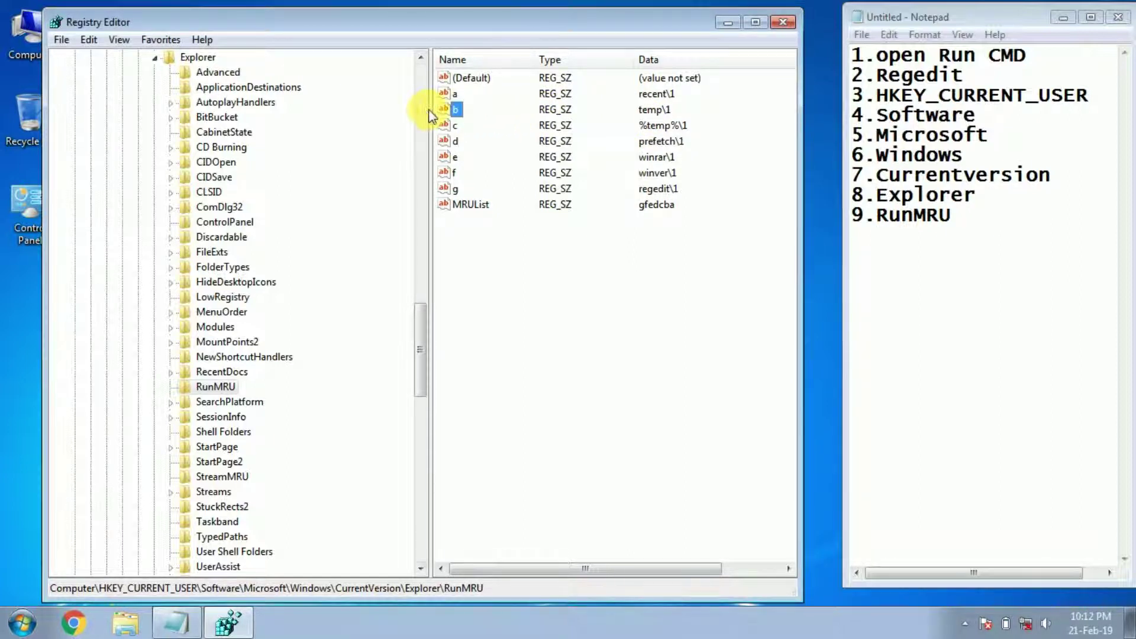
right_click(451, 116)
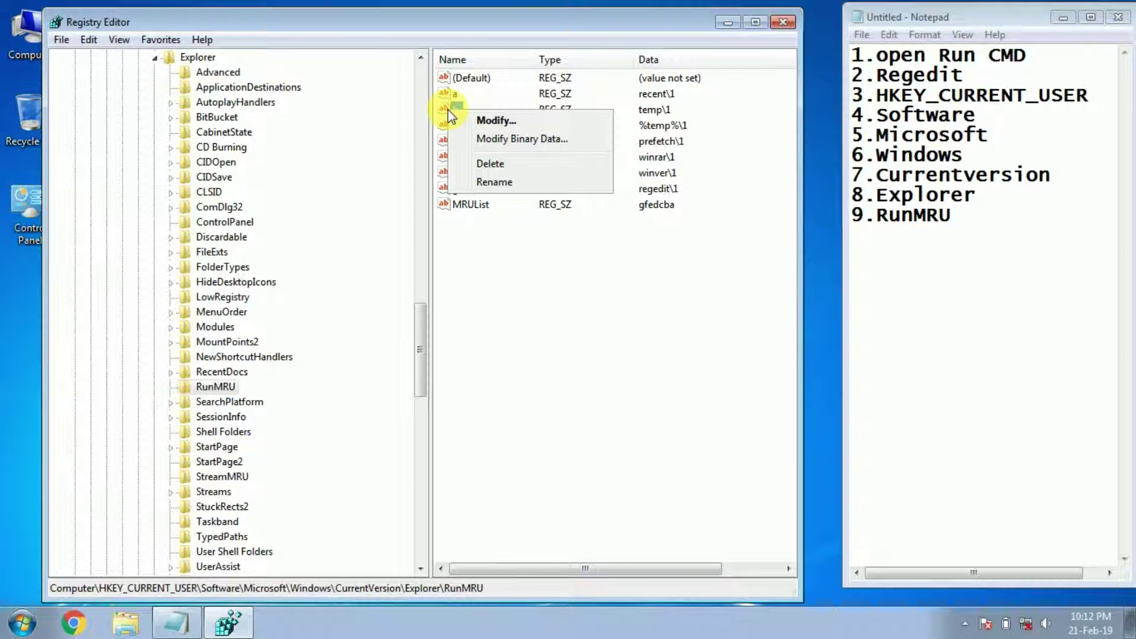
click(485, 163)
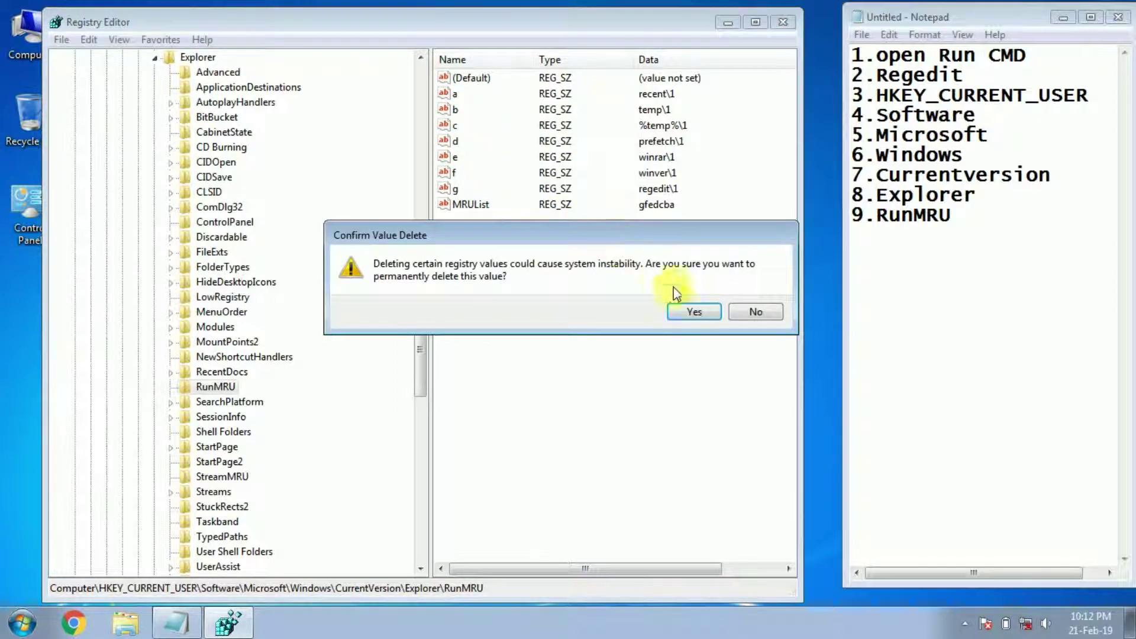
click(684, 314)
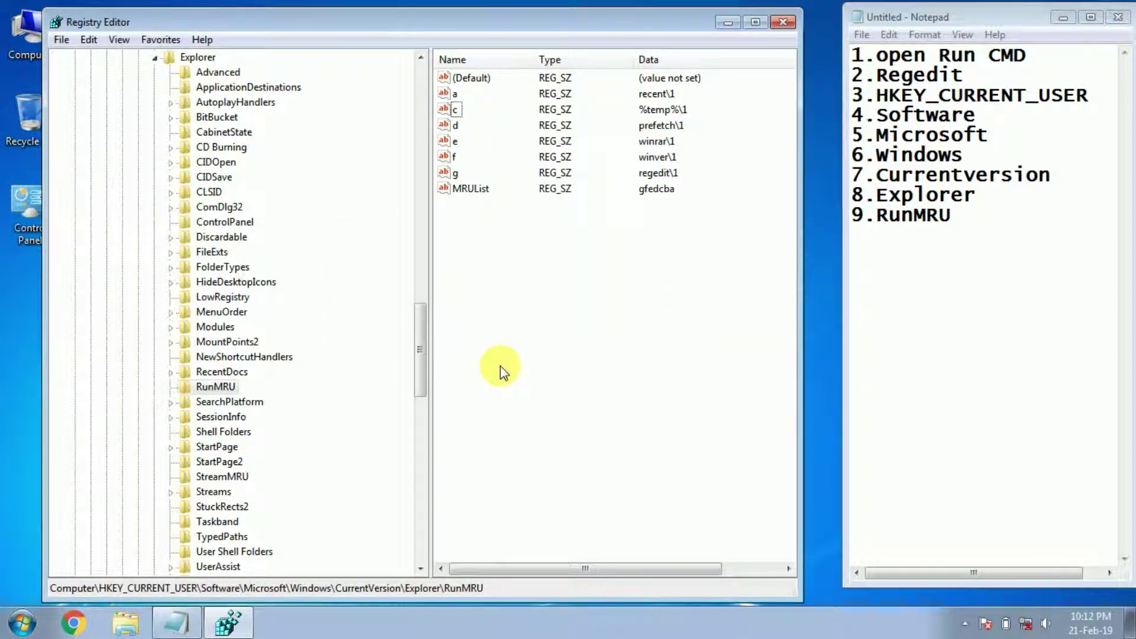
Step: Check the Run dialog's history list for the deleted temp command, and close the dialog
key(super+r)
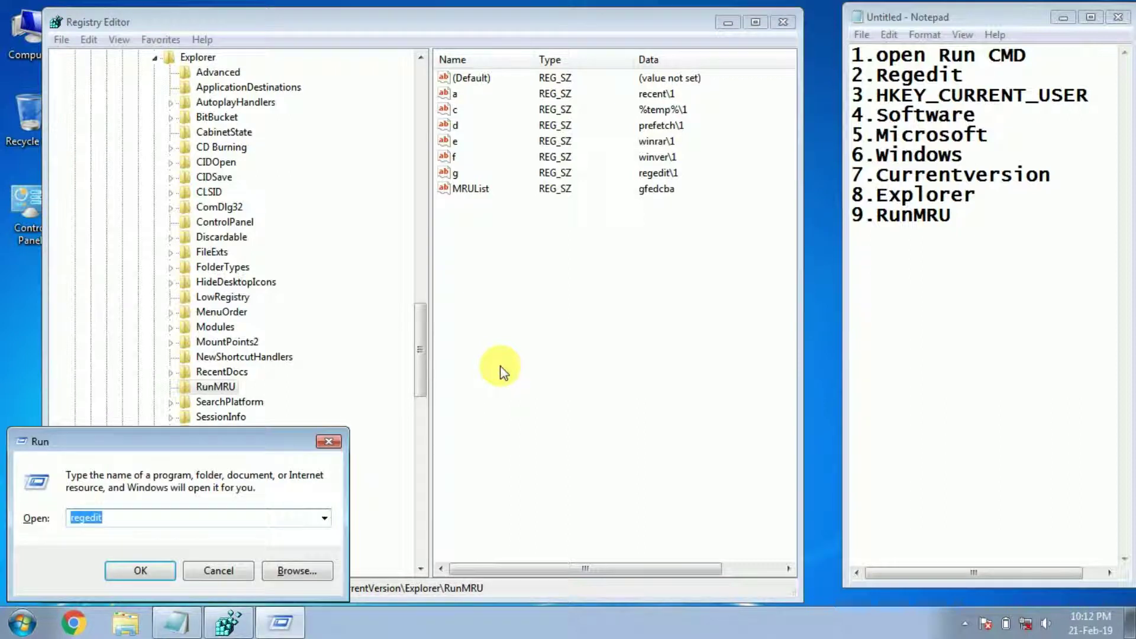
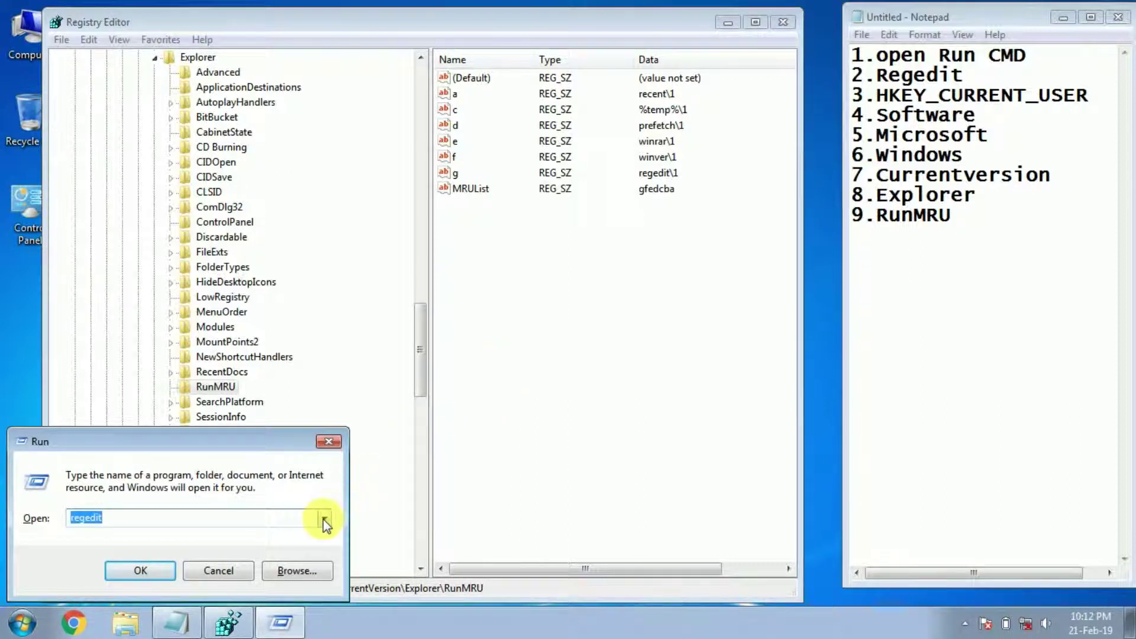
click(324, 520)
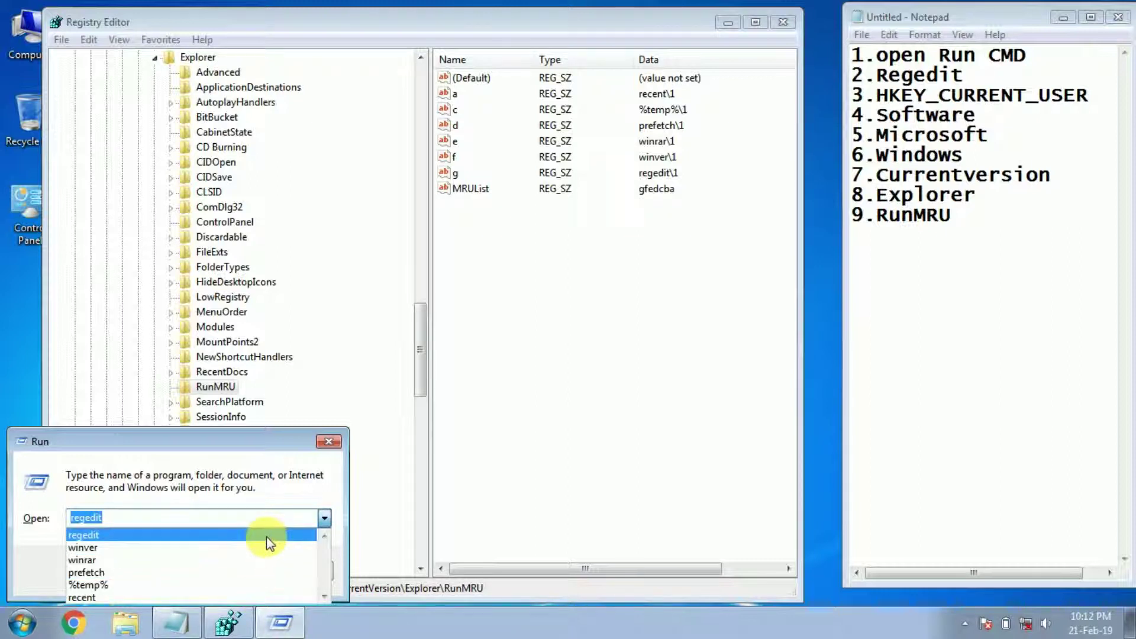
click(324, 442)
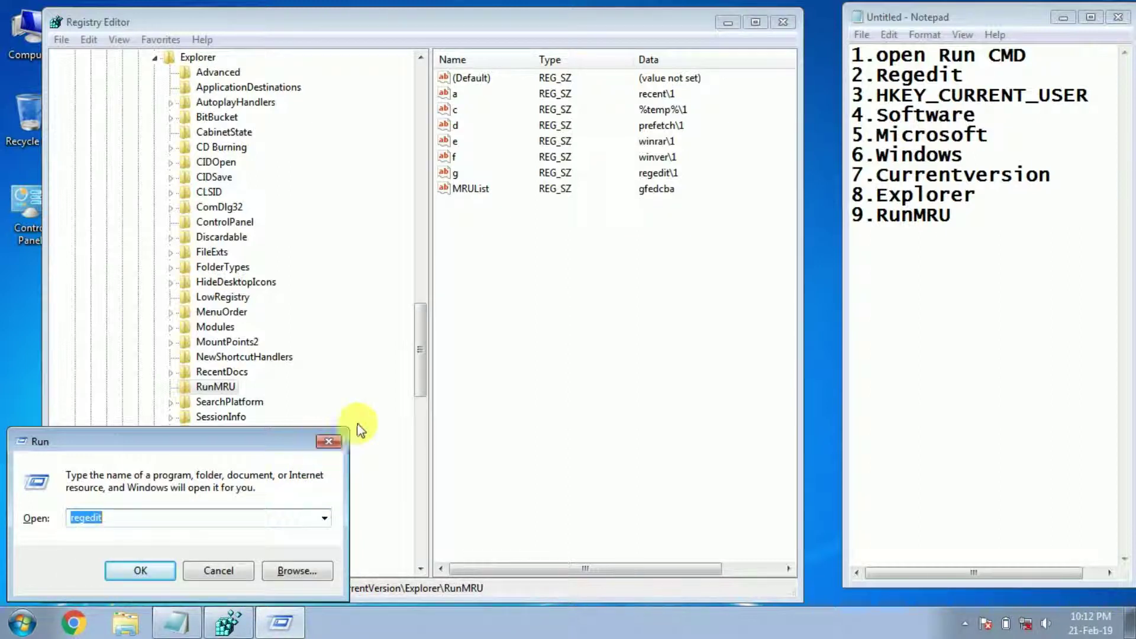
click(331, 444)
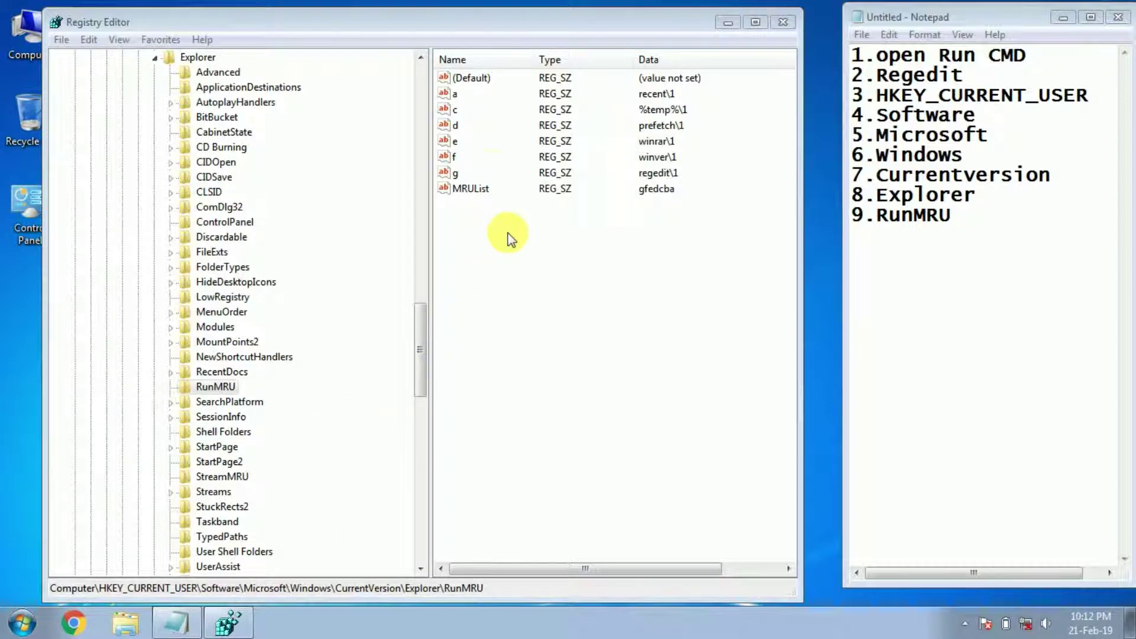
Step: Delete the RunMRU values c and d, which store the %temp% and prefetch commands
click(449, 114)
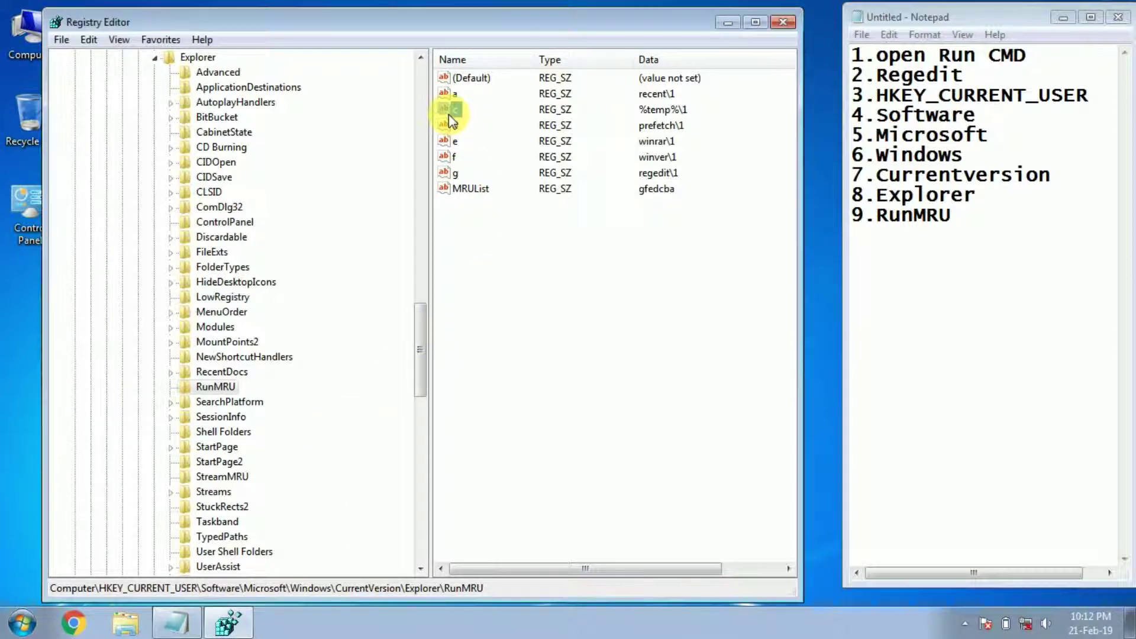
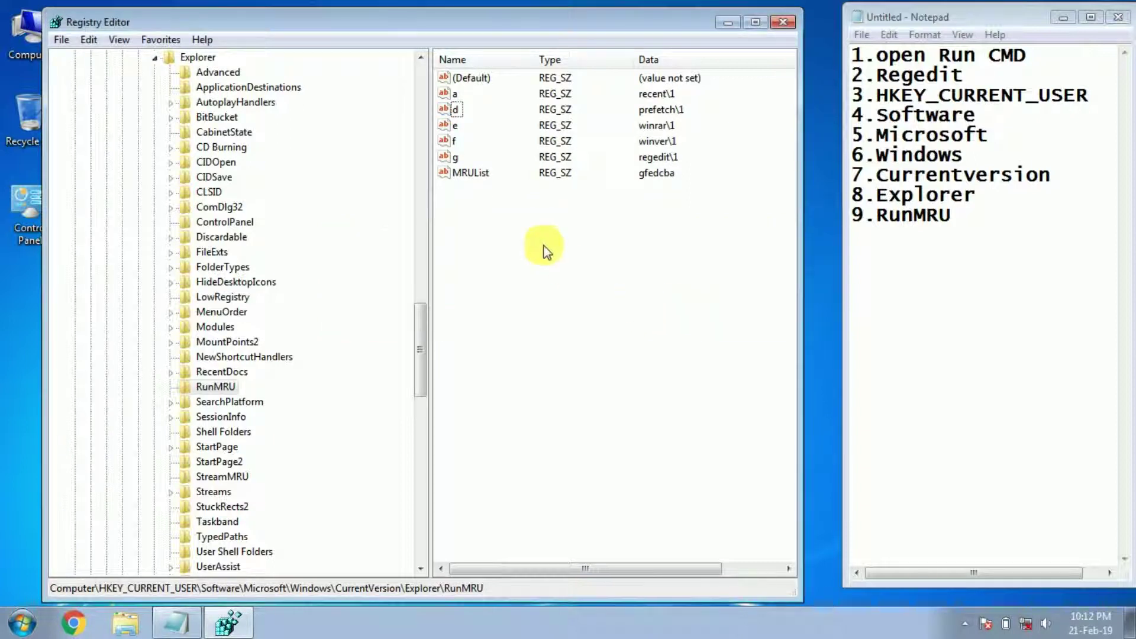
right_click(449, 112)
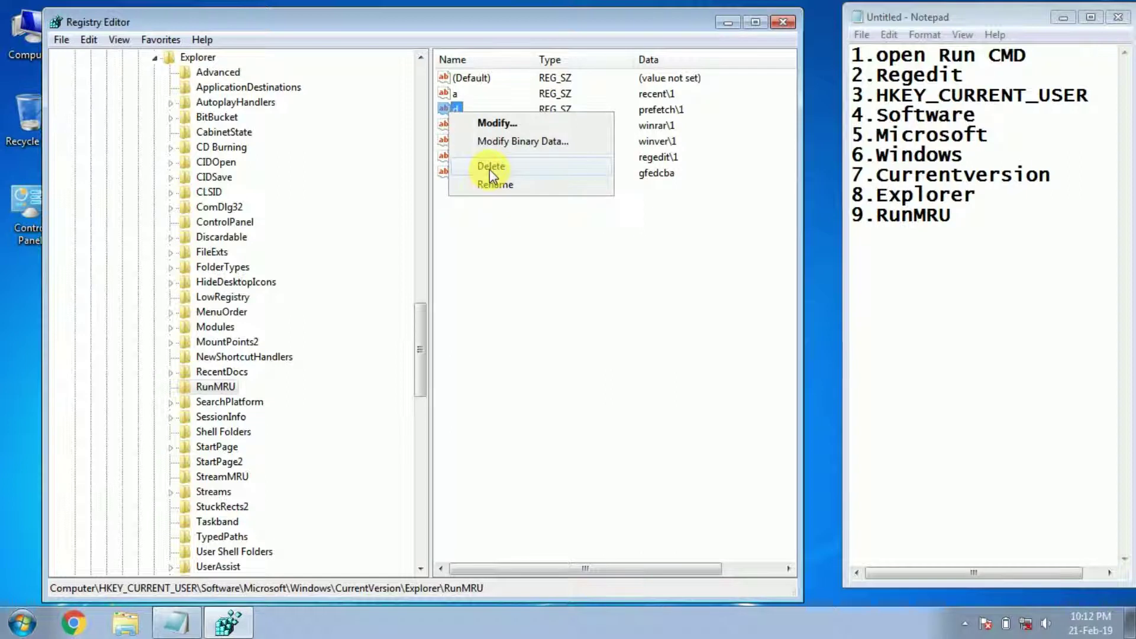
click(489, 170)
click(694, 312)
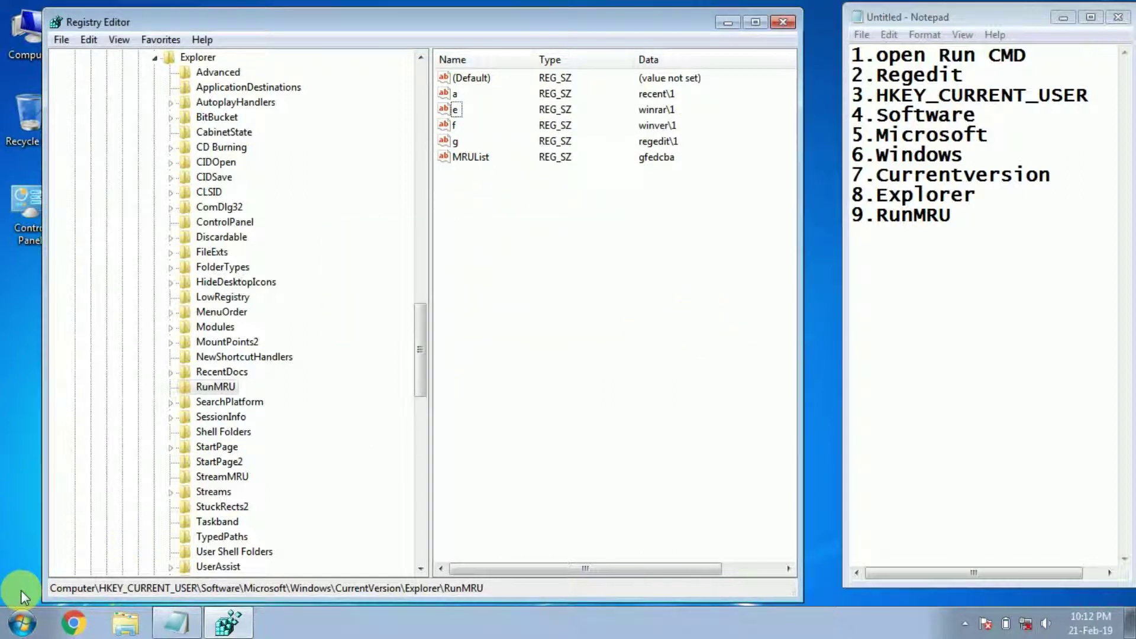
Step: Check the Run dialog's history list for the deleted %temp% and prefetch commands, and close the dialog
key(super+r)
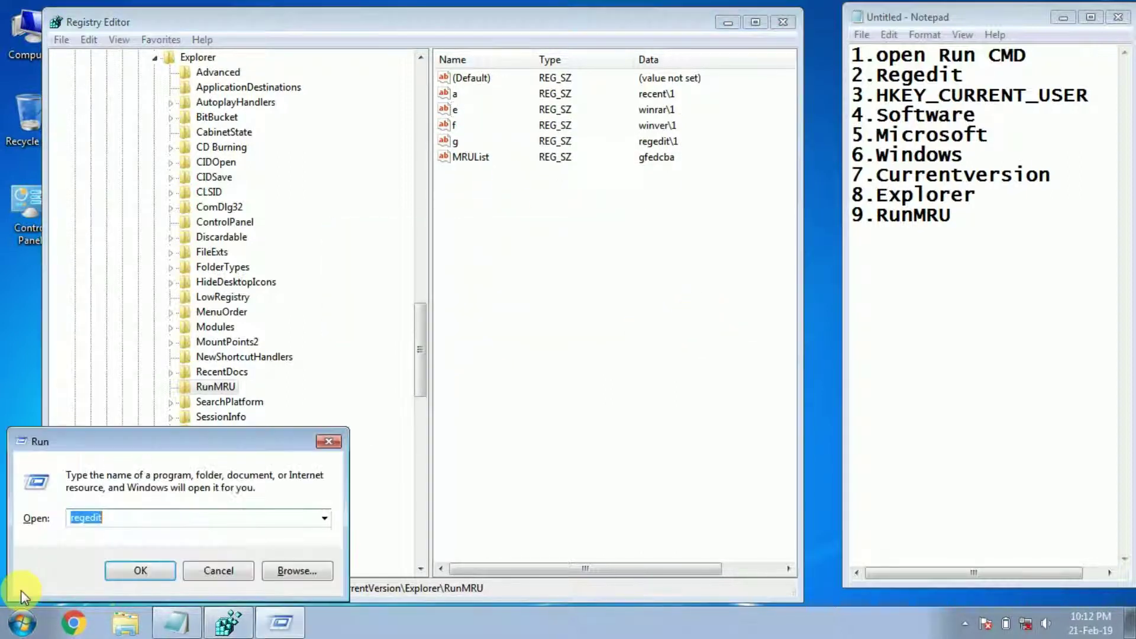
click(325, 519)
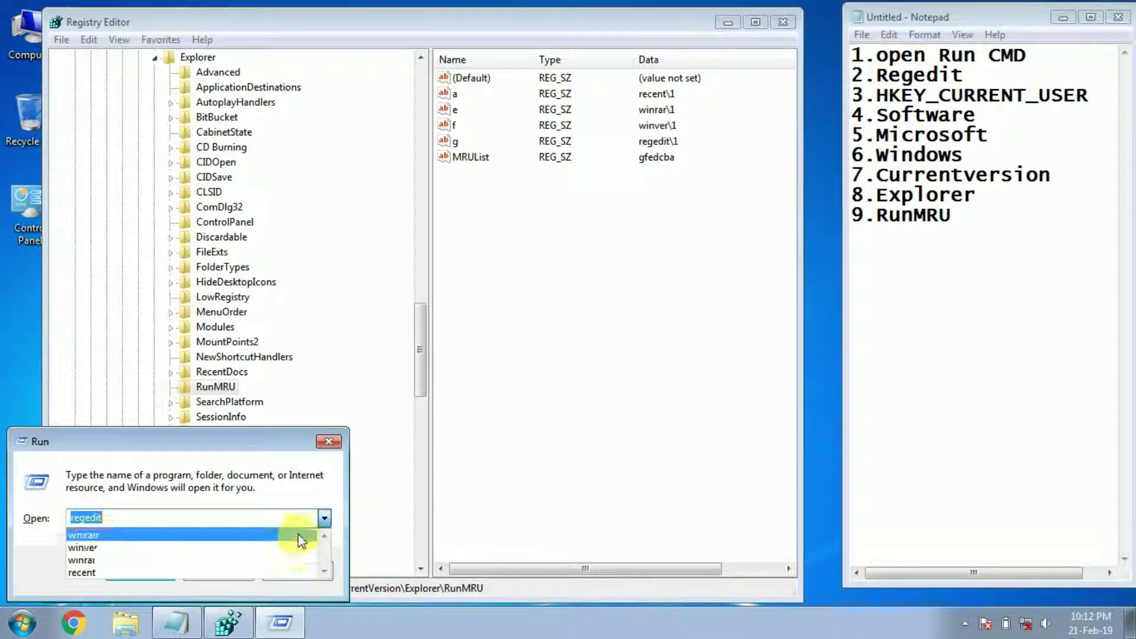
click(333, 443)
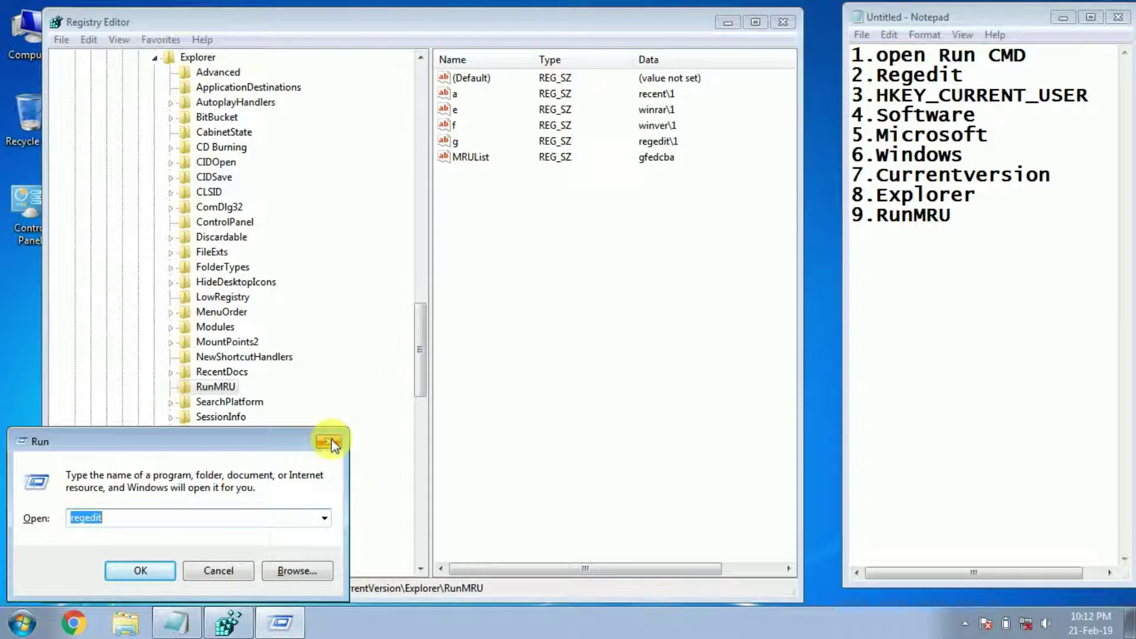
click(329, 443)
Step: Delete the RunMRU values a and e, which store the recent and winrar commands, confirming each deletion
right_click(446, 98)
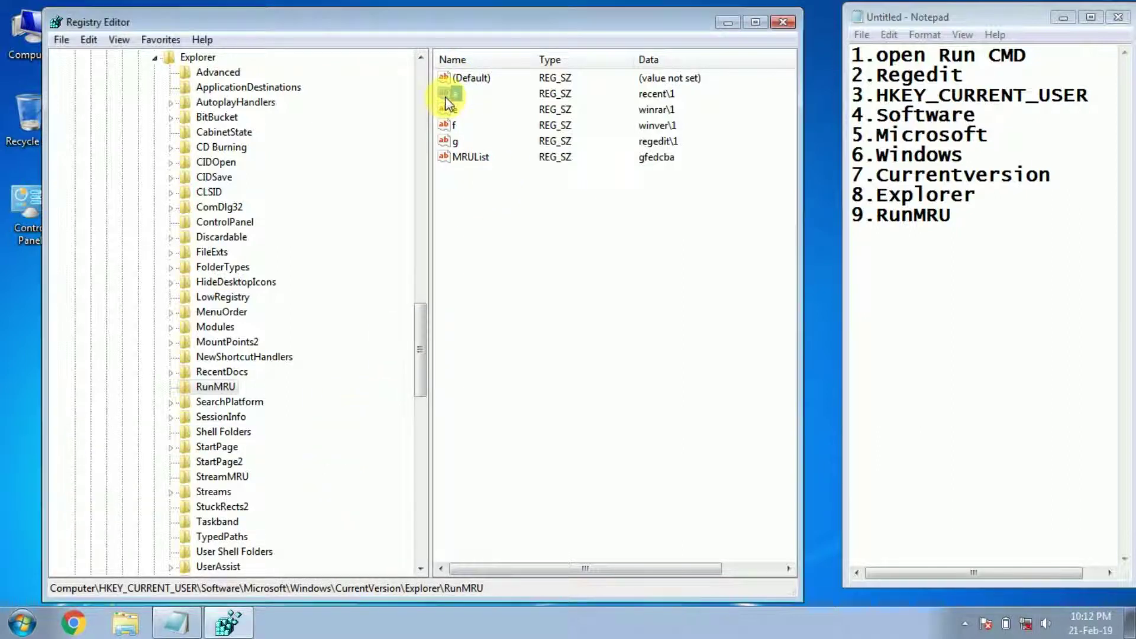
click(486, 152)
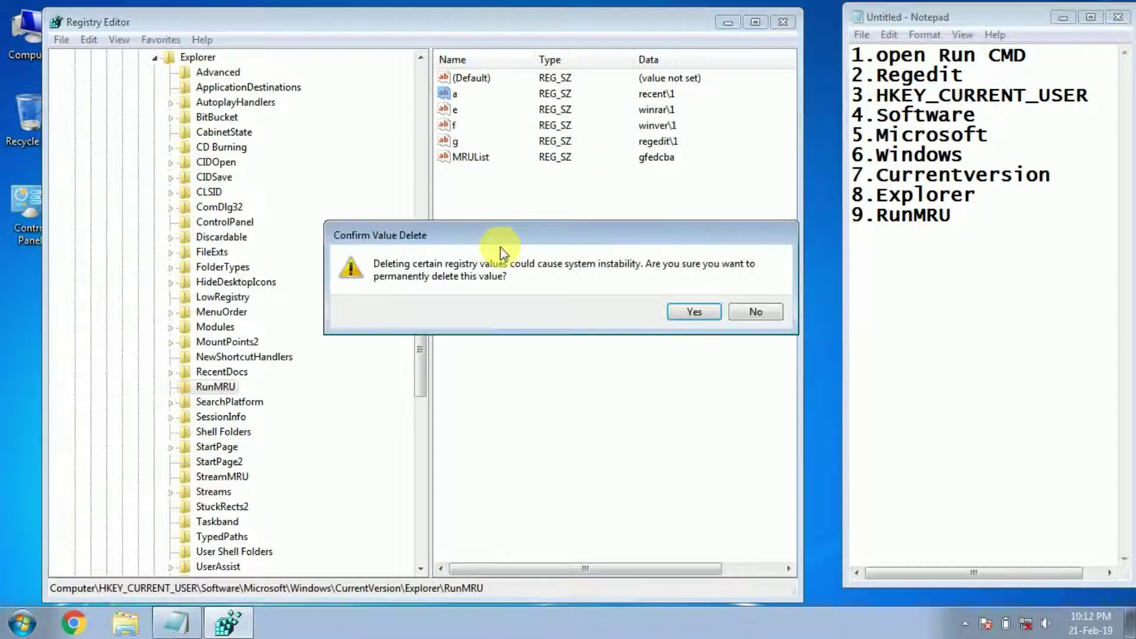
click(677, 312)
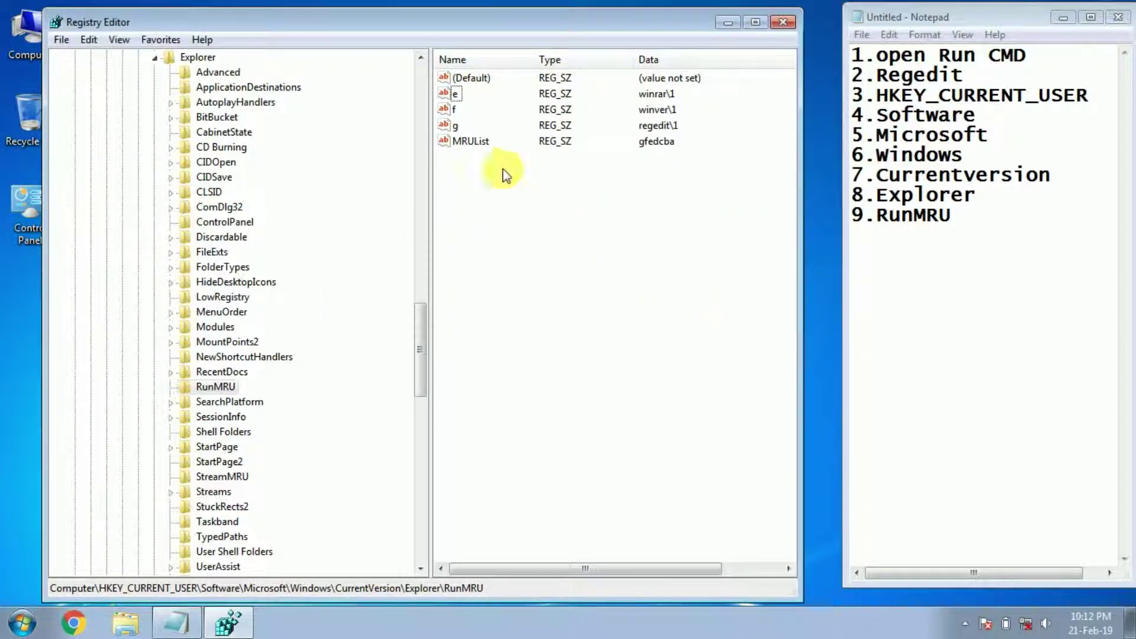
click(445, 96)
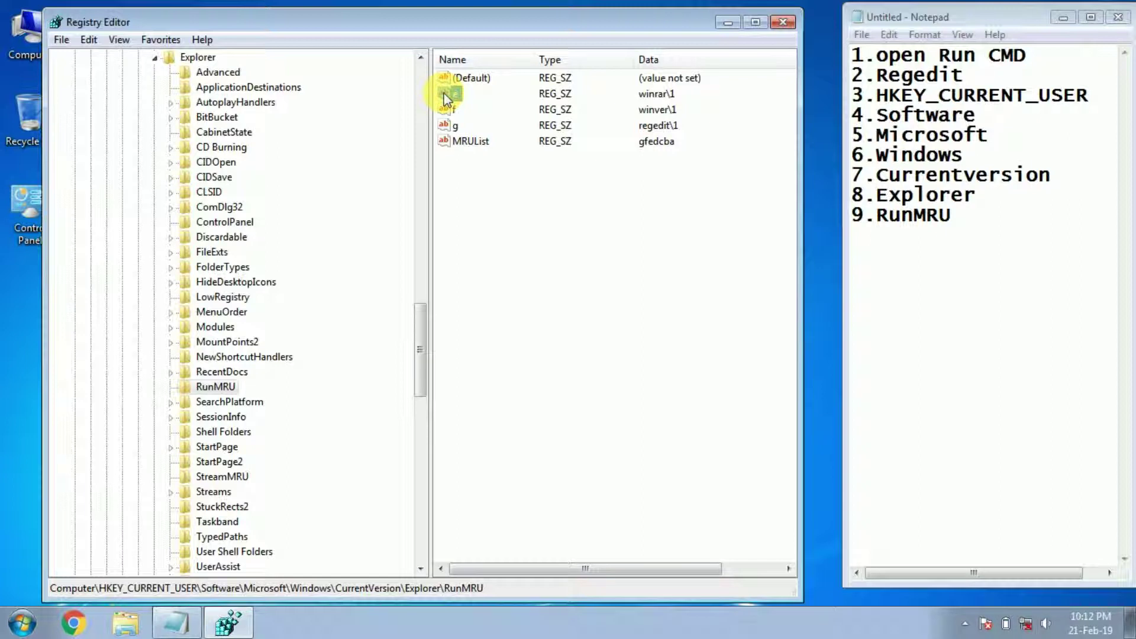
right_click(447, 97)
click(486, 146)
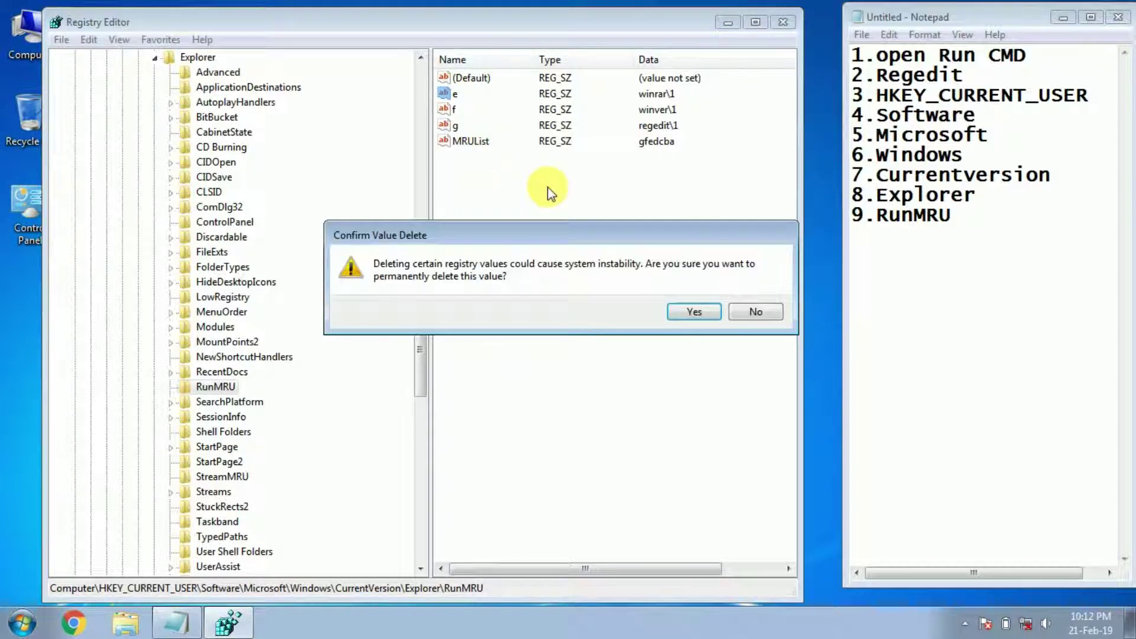
click(693, 314)
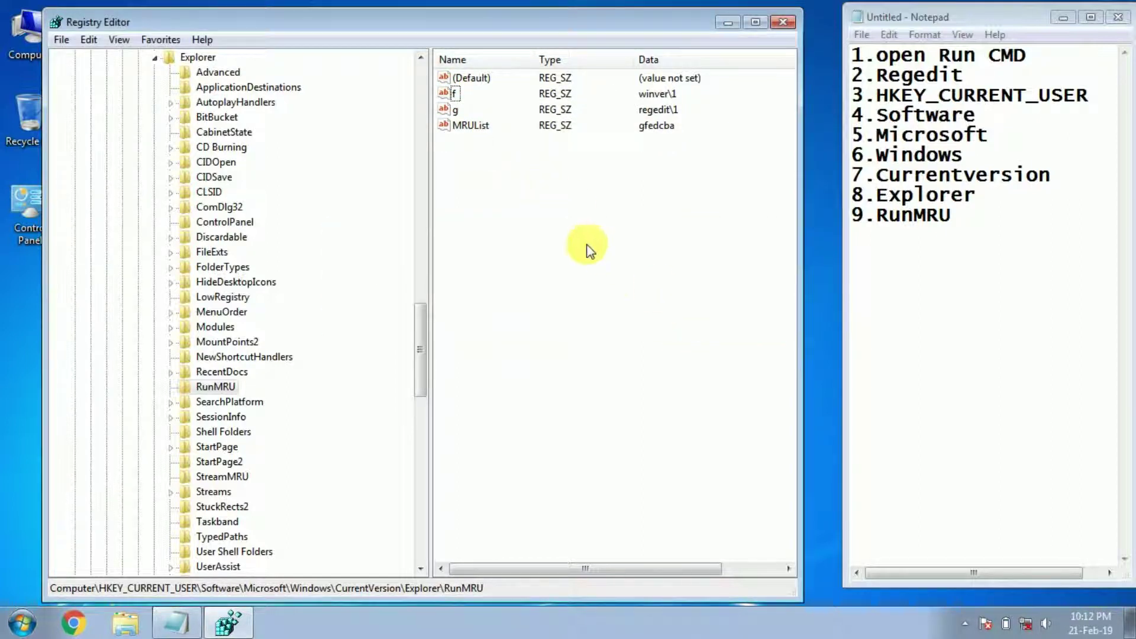
Step: Delete the RunMRU values f and g, which store the winver and regedit commands, confirming each deletion
right_click(445, 94)
click(485, 153)
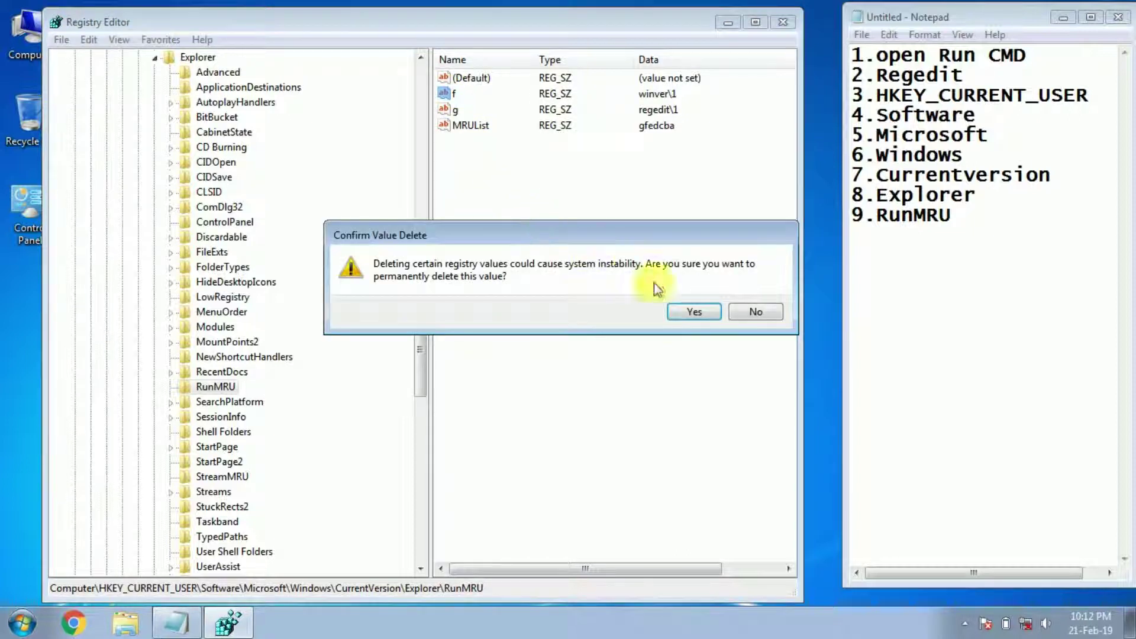
click(693, 312)
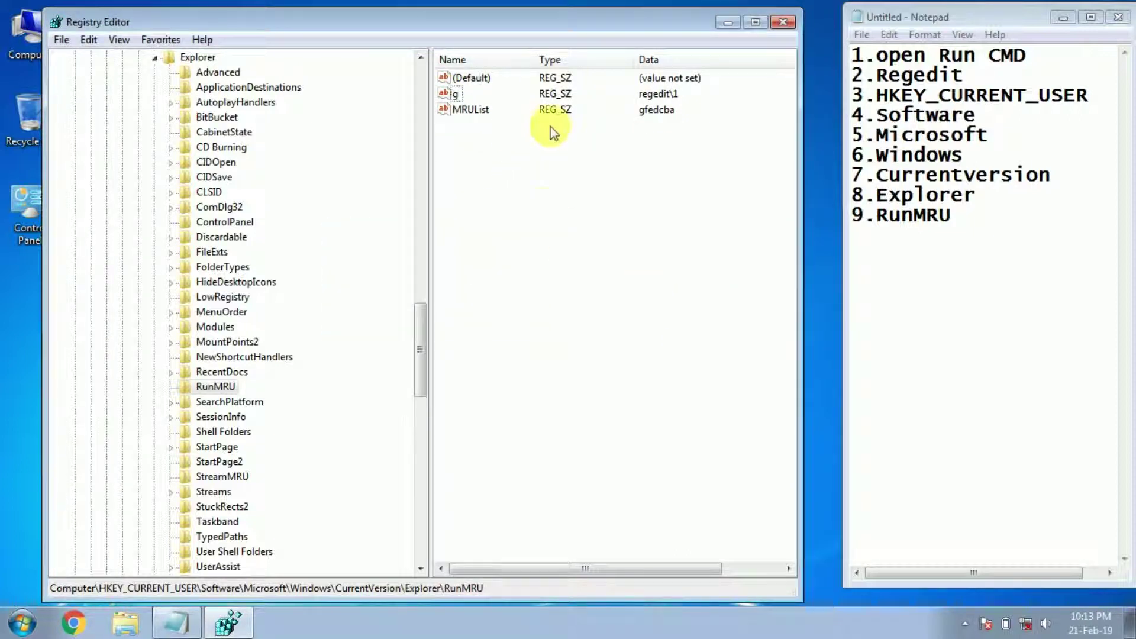
right_click(450, 95)
click(492, 151)
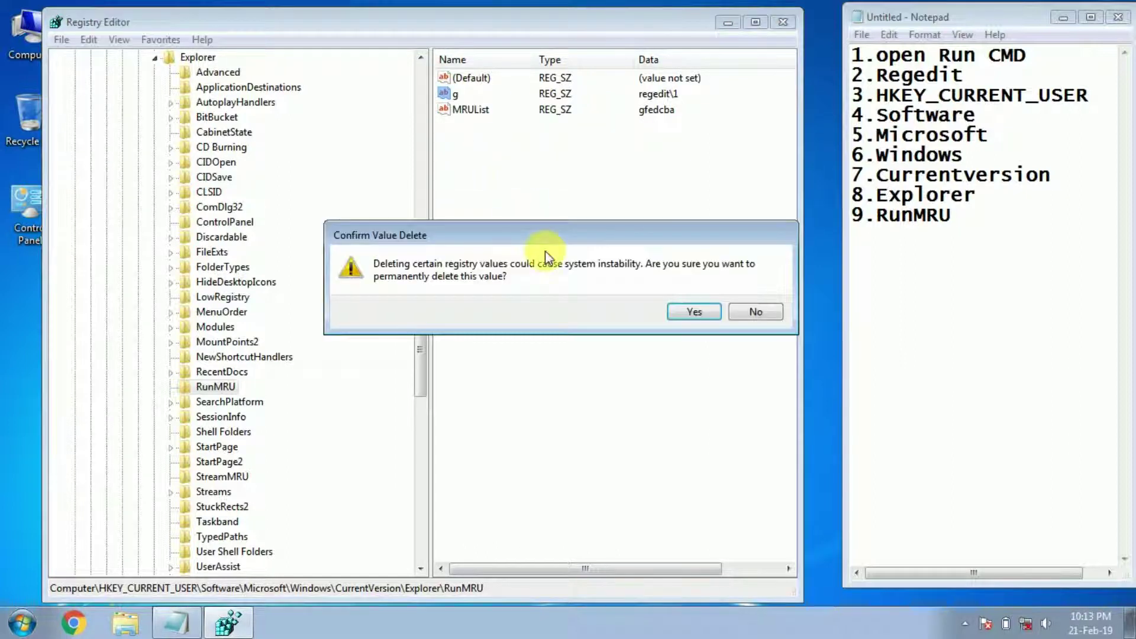
click(693, 312)
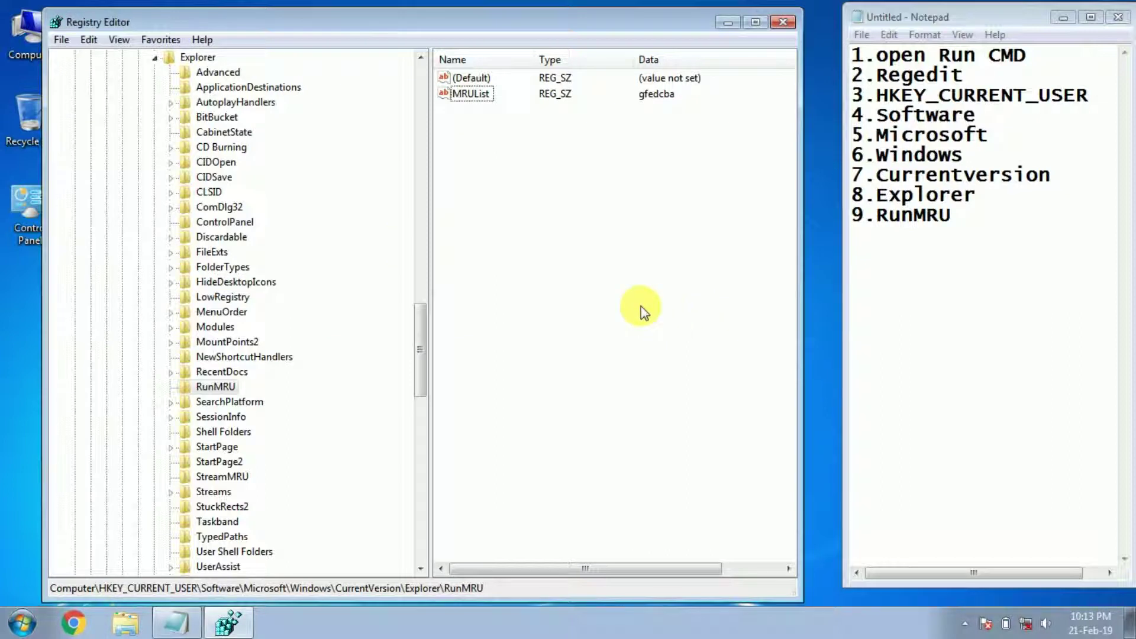
Step: Open the Run dialog and check its history list for any remaining commands
key(super+r)
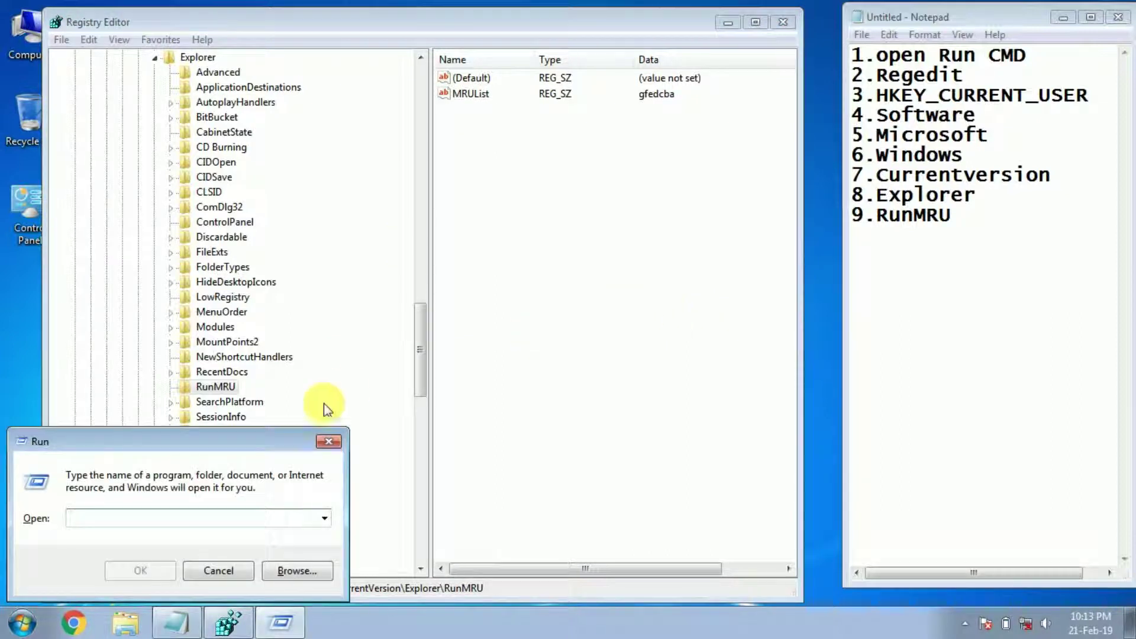
click(325, 518)
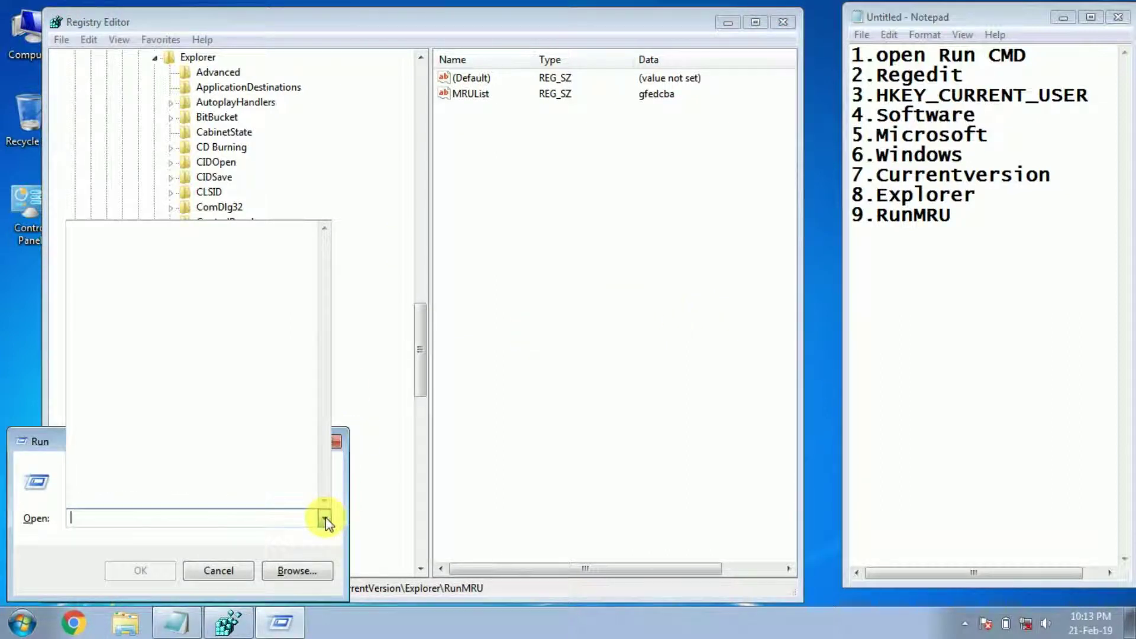